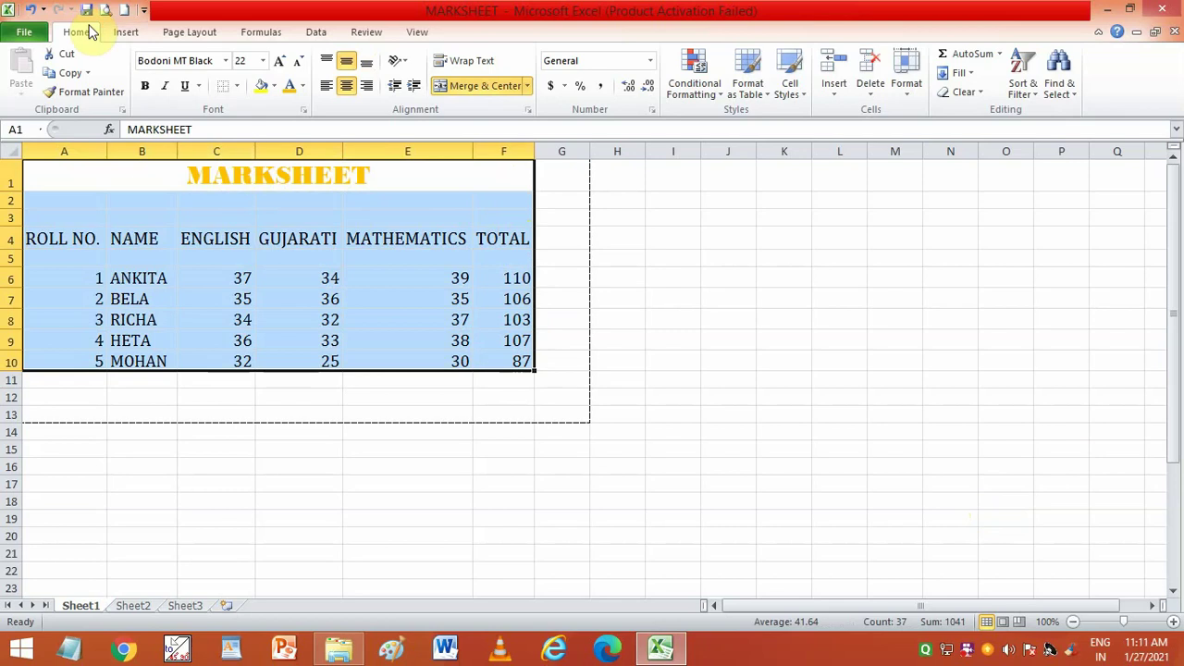
Apply All Borders to the marksheet range A1:F10 and check the result in print preview
left_click(236, 86)
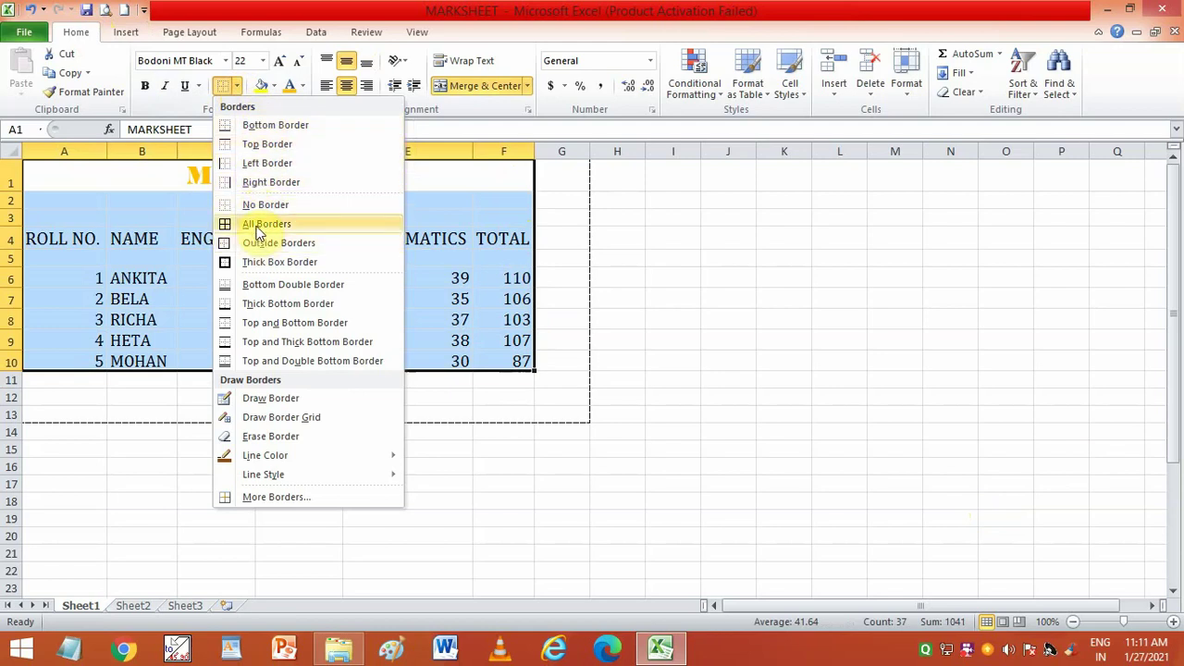
left_click(257, 224)
left_click(256, 392)
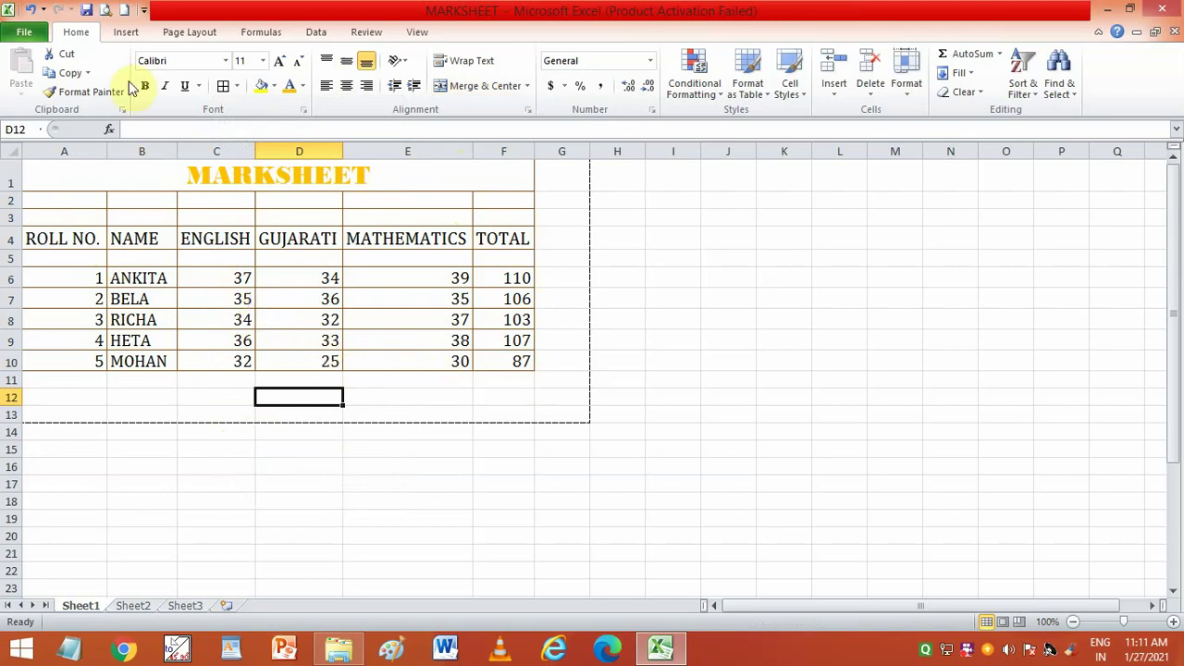
left_click(106, 11)
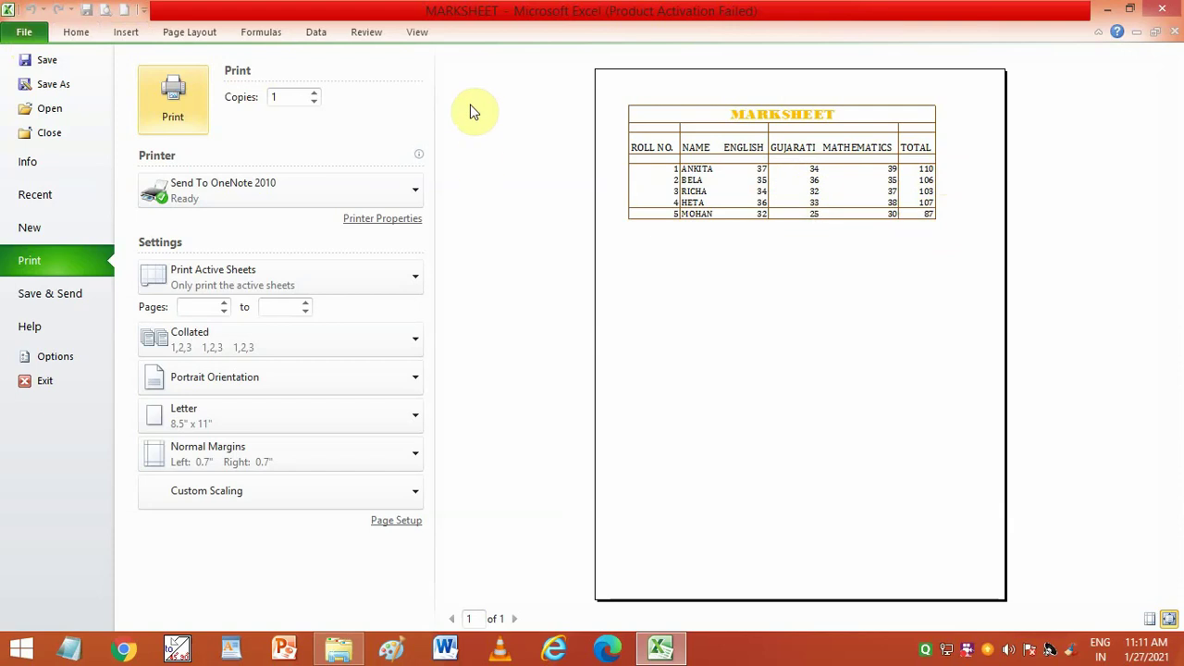
key("Escape")
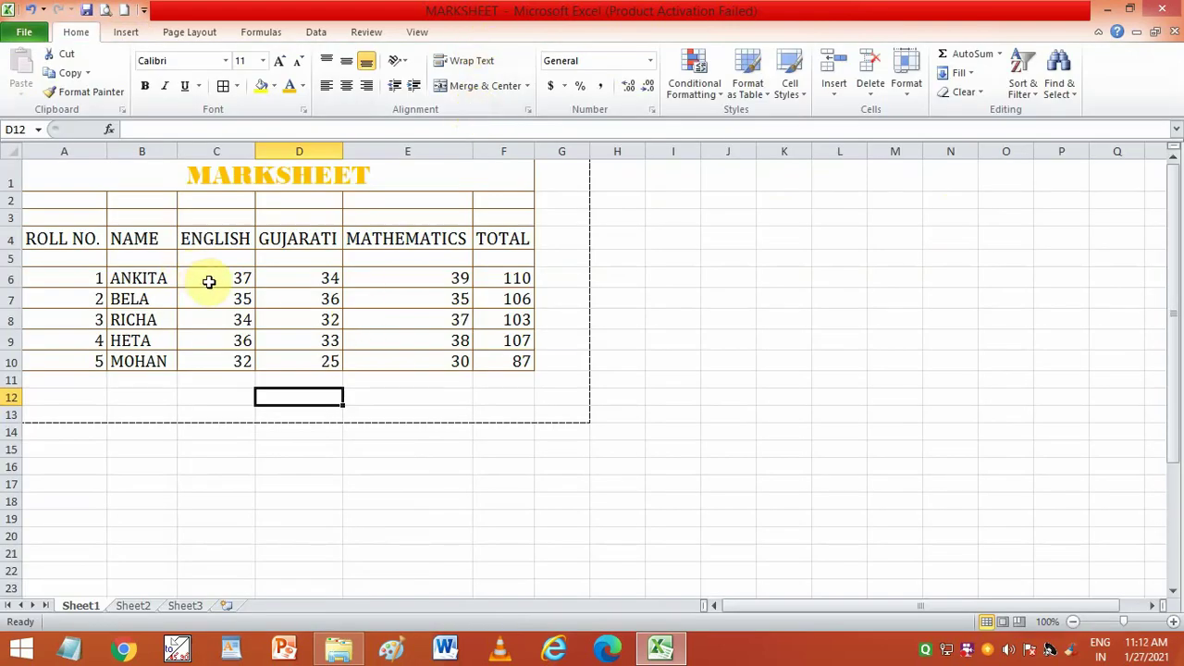
Center the marks and totals in C6:F10 horizontally and check the sheet in print preview
left_click_drag(209, 282, 520, 363)
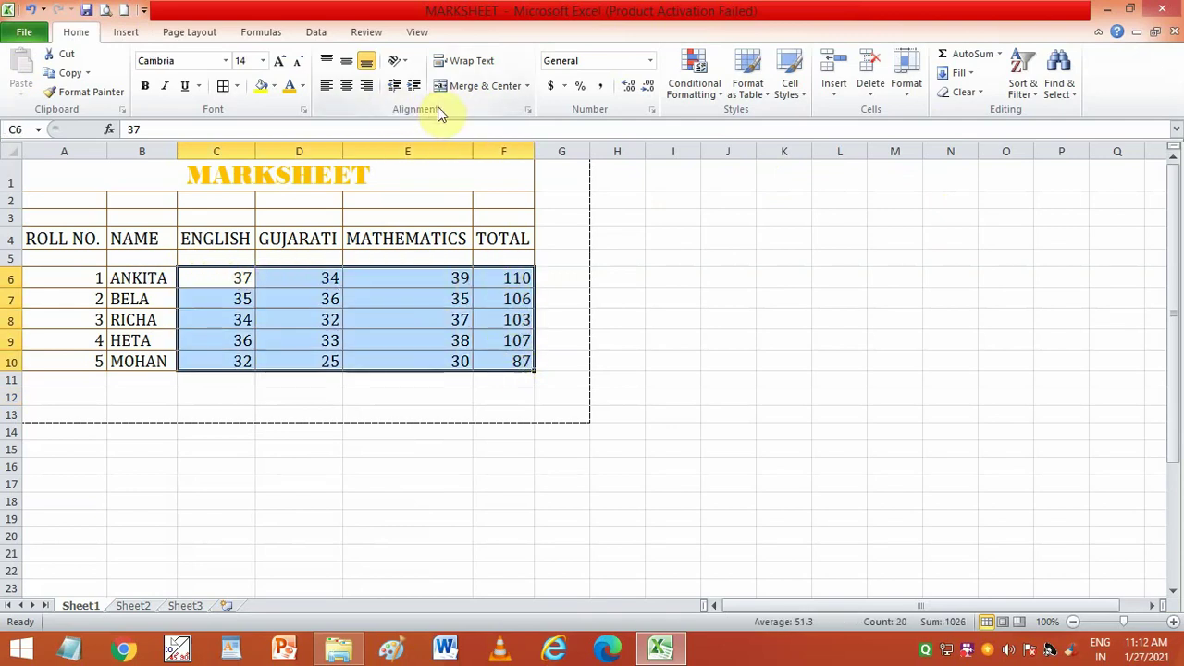
left_click(348, 90)
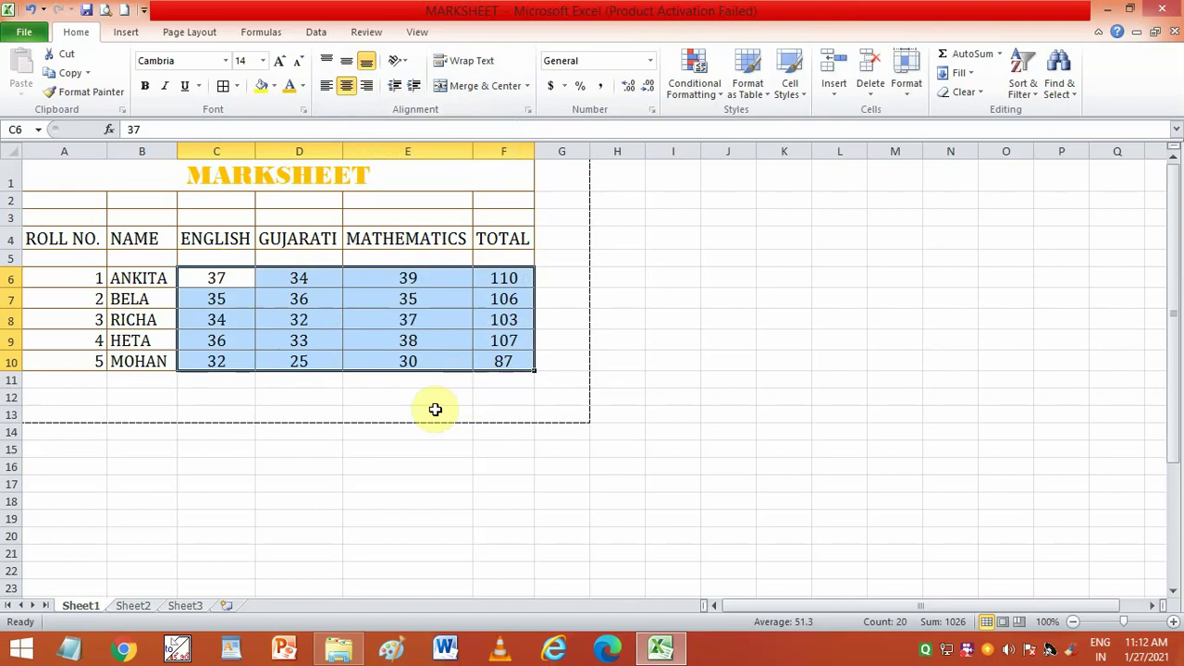
left_click(284, 478)
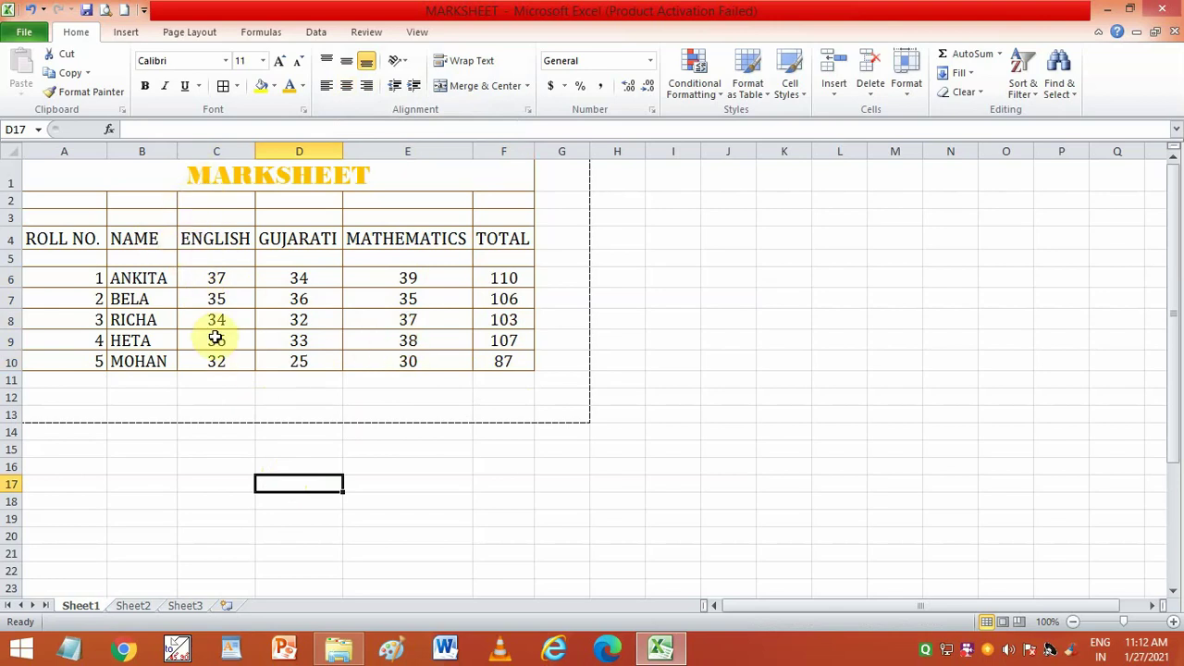
left_click(104, 11)
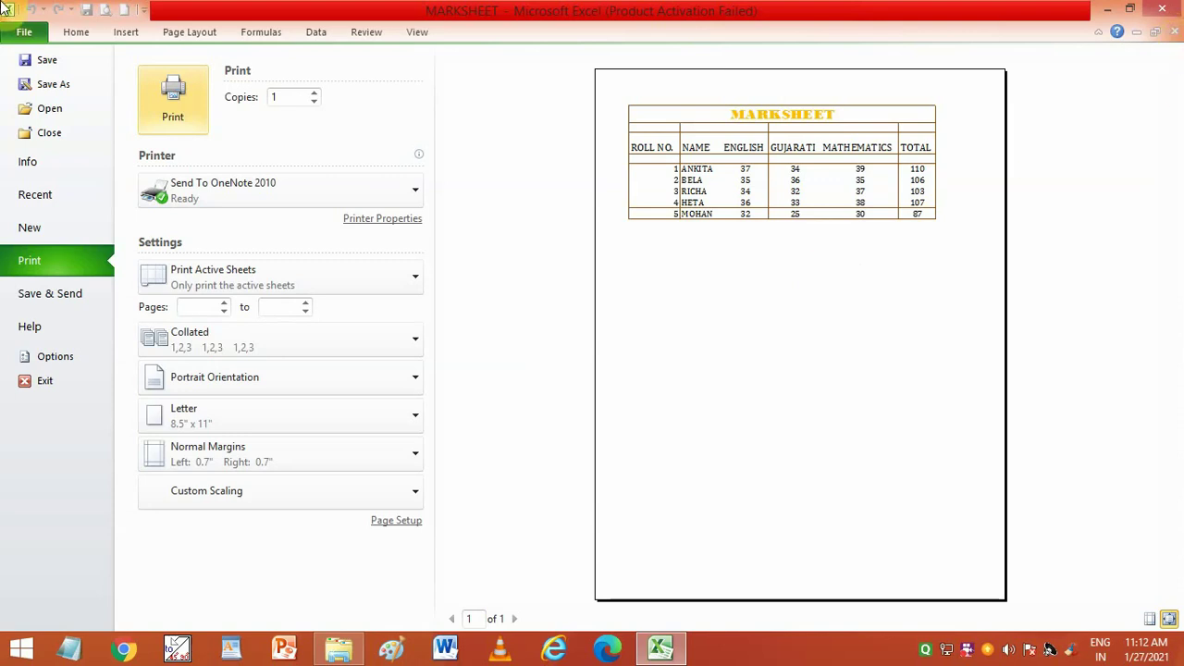
key("Escape")
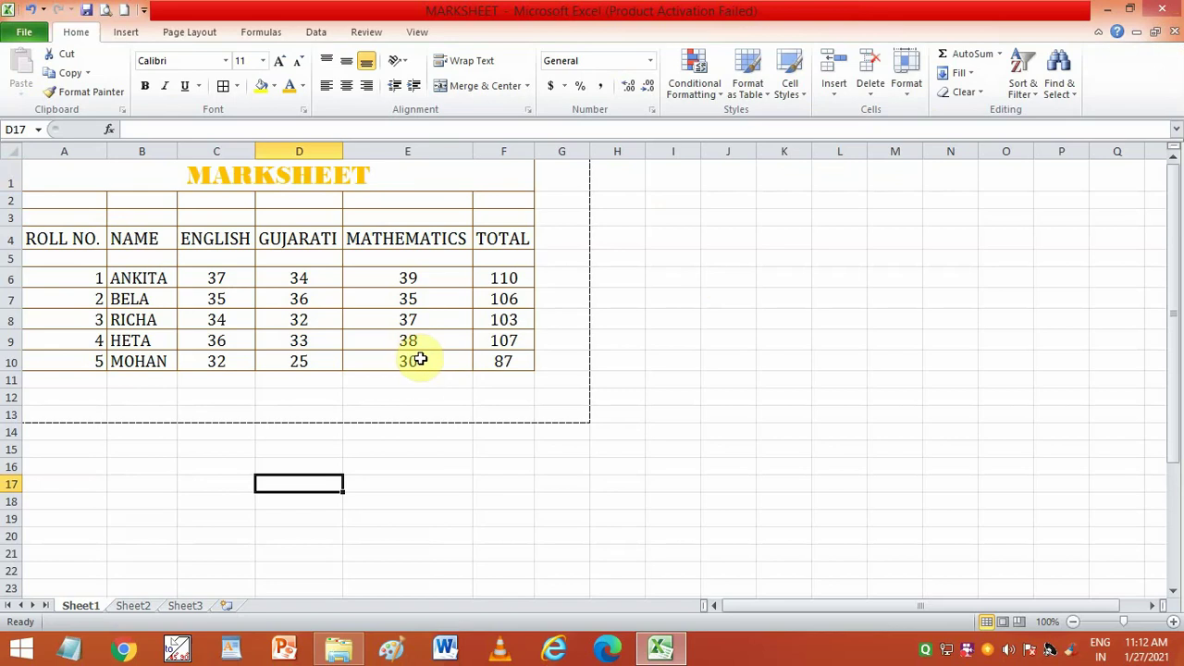
Copy the roll no. 4 record in A9:F9 and paste it below the table starting at A13
left_click(190, 172)
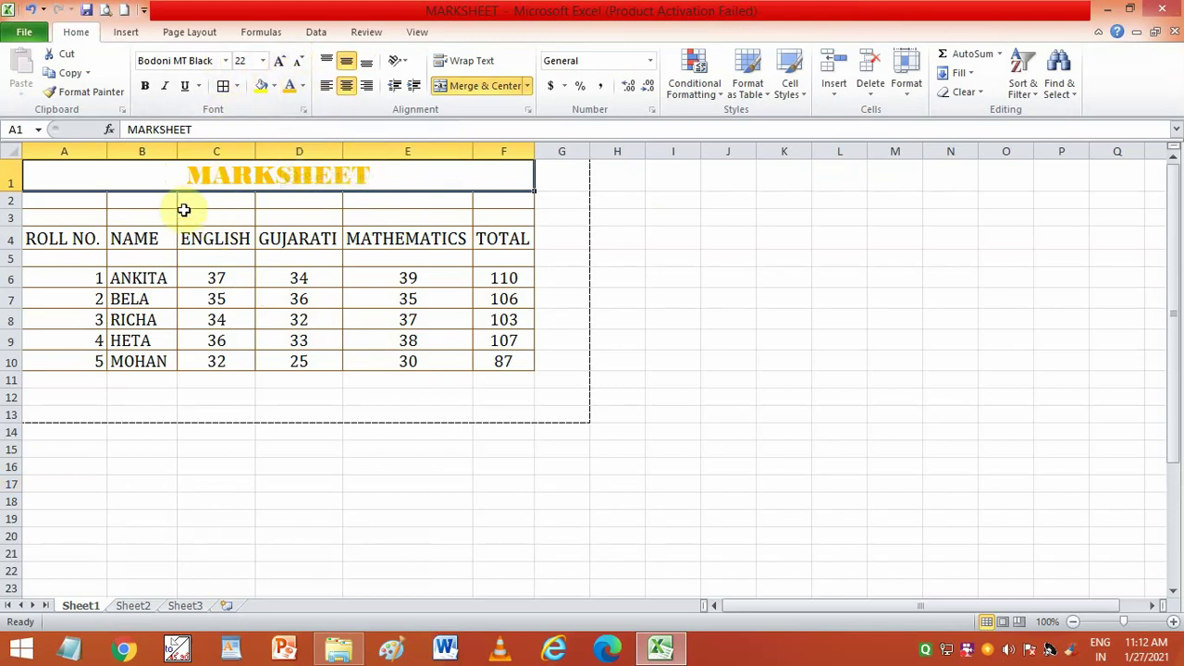
left_click(155, 212)
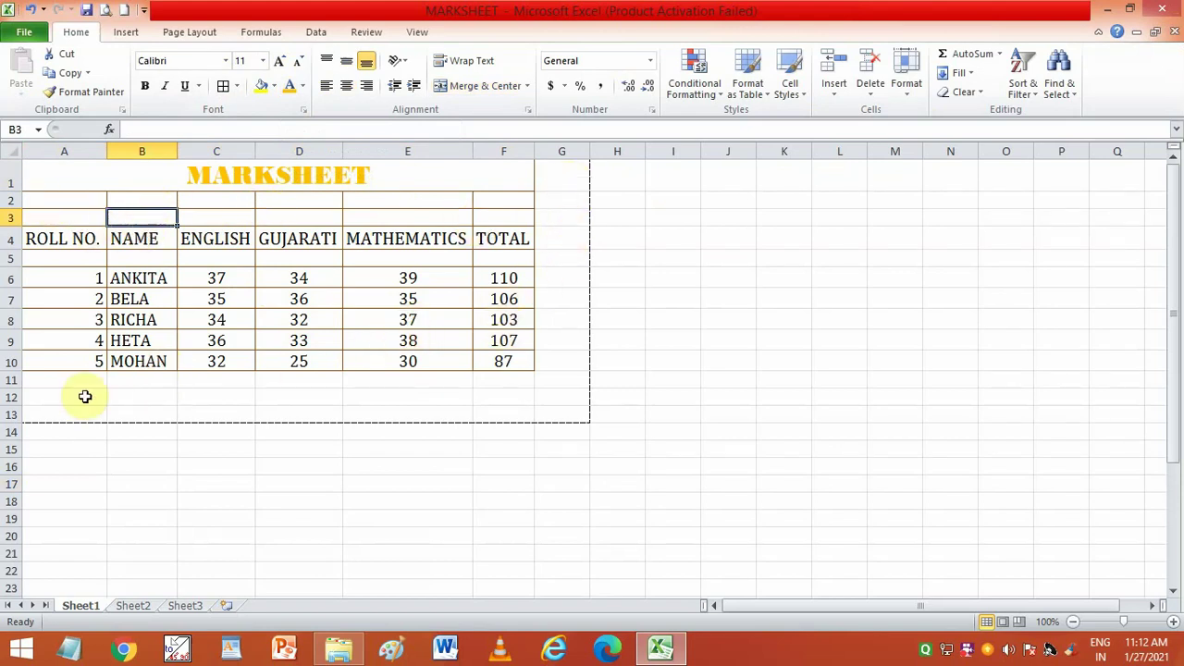
left_click_drag(97, 341, 504, 336)
left_click(70, 73)
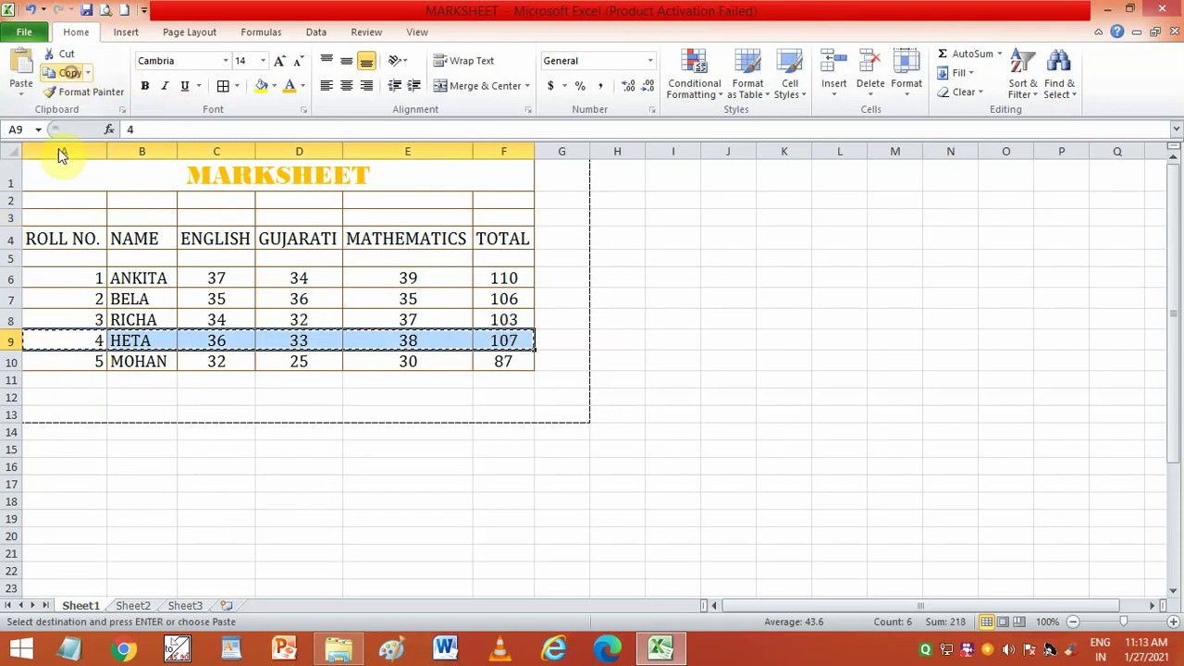
left_click(68, 407)
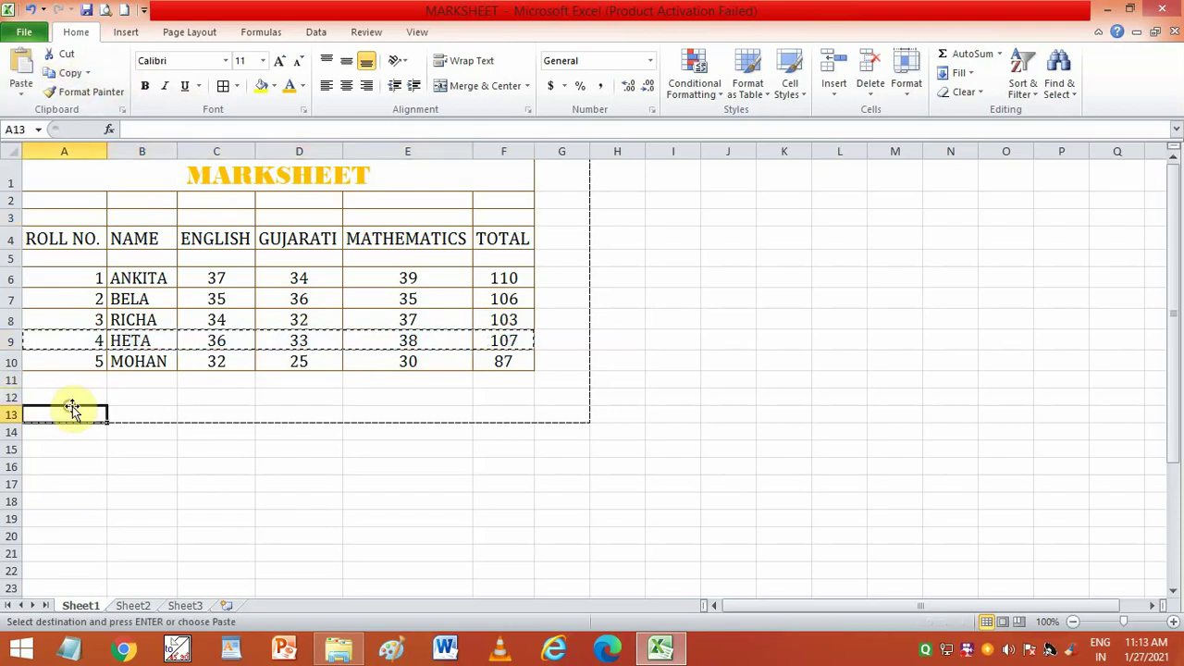
left_click(21, 66)
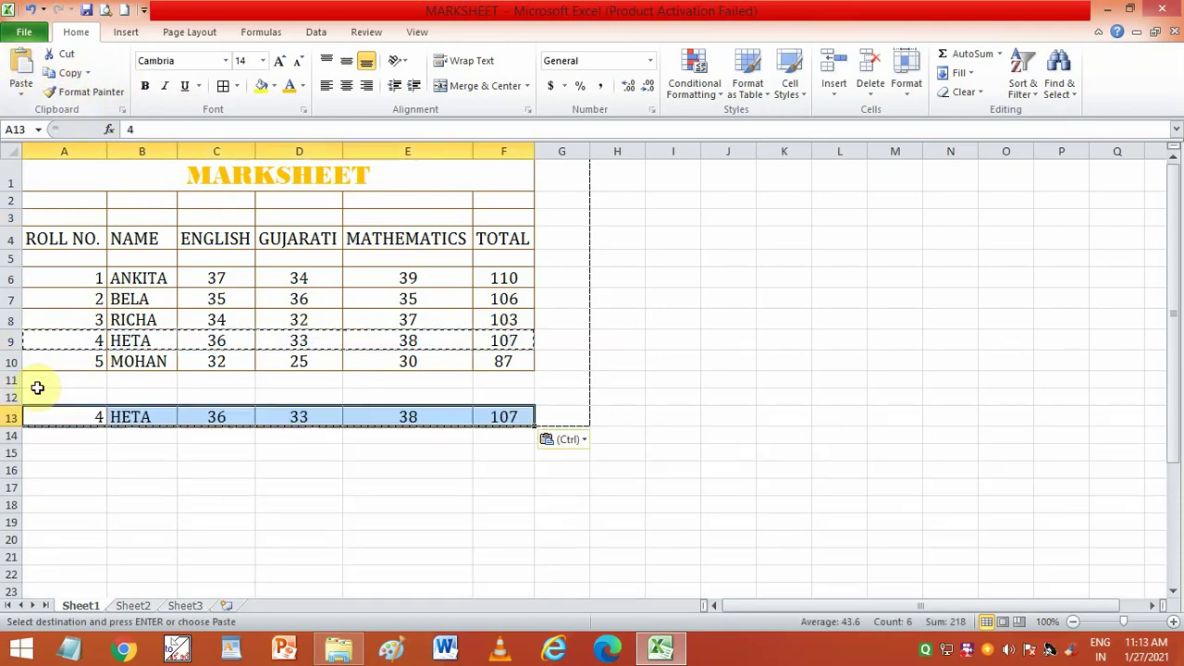
left_click(296, 507)
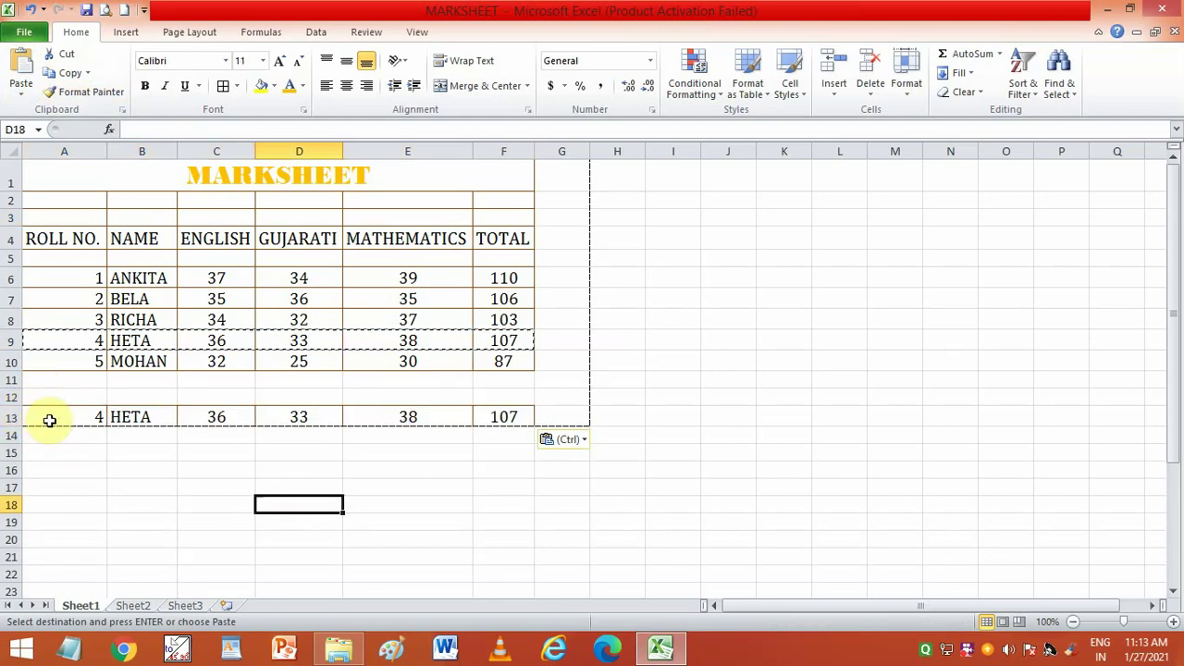
Delete the entire sheet row 13 holding the pasted copy of the roll no. 4 record
left_click_drag(50, 415, 491, 394)
left_click(10, 418)
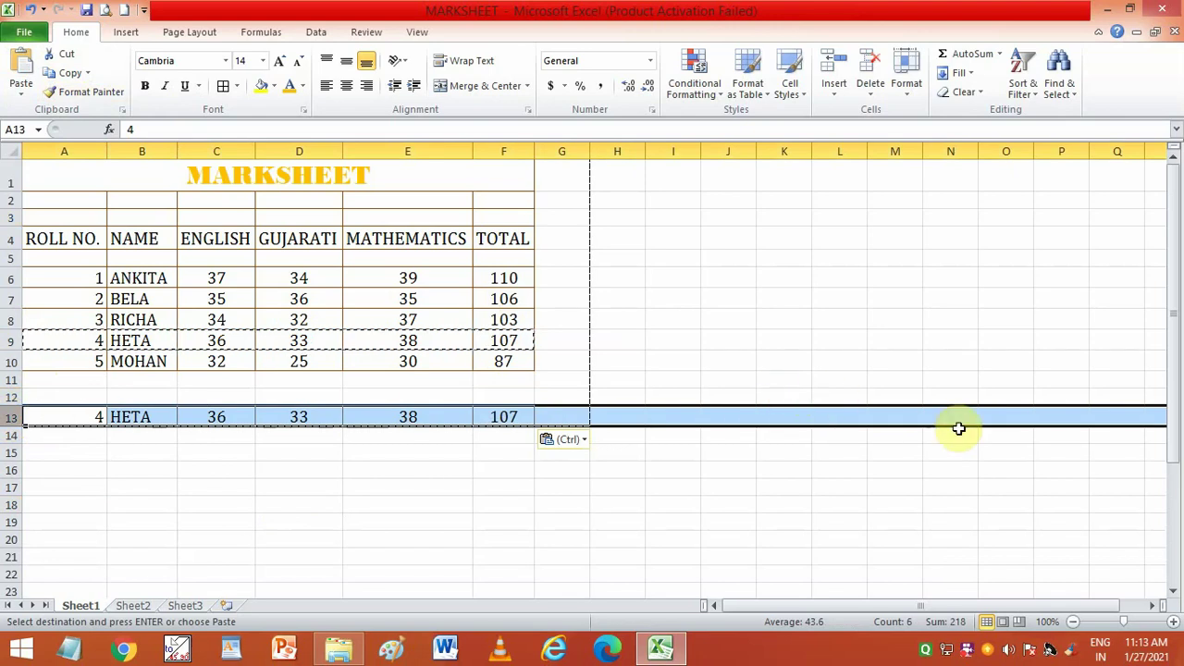
left_click(871, 93)
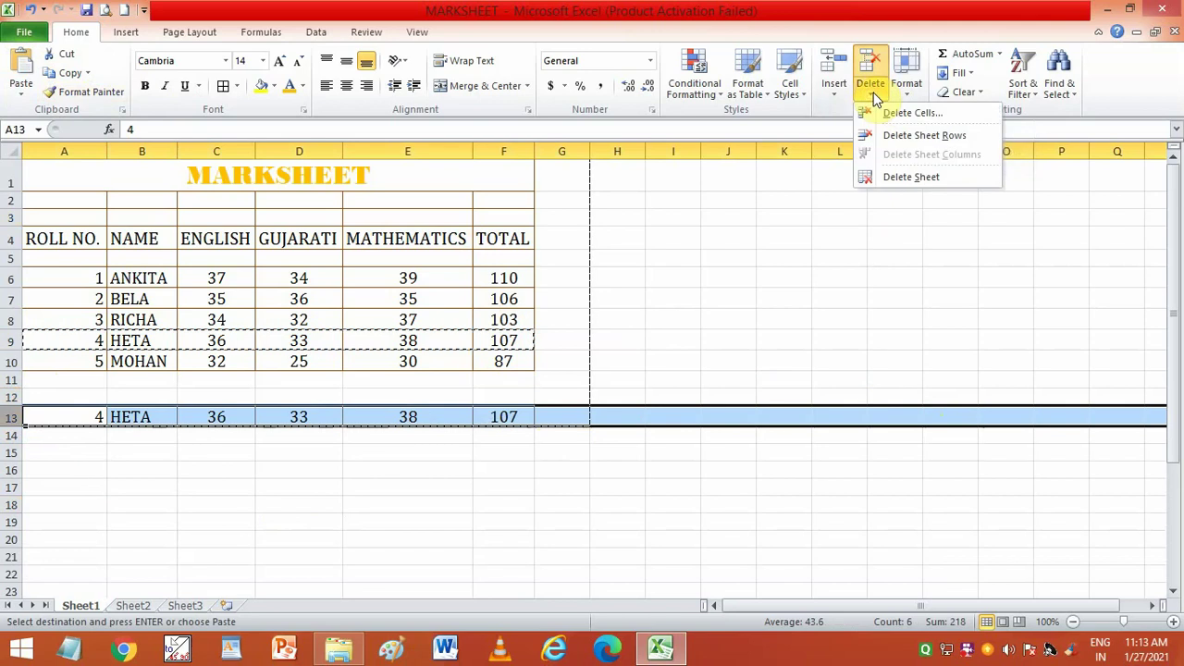
left_click(948, 139)
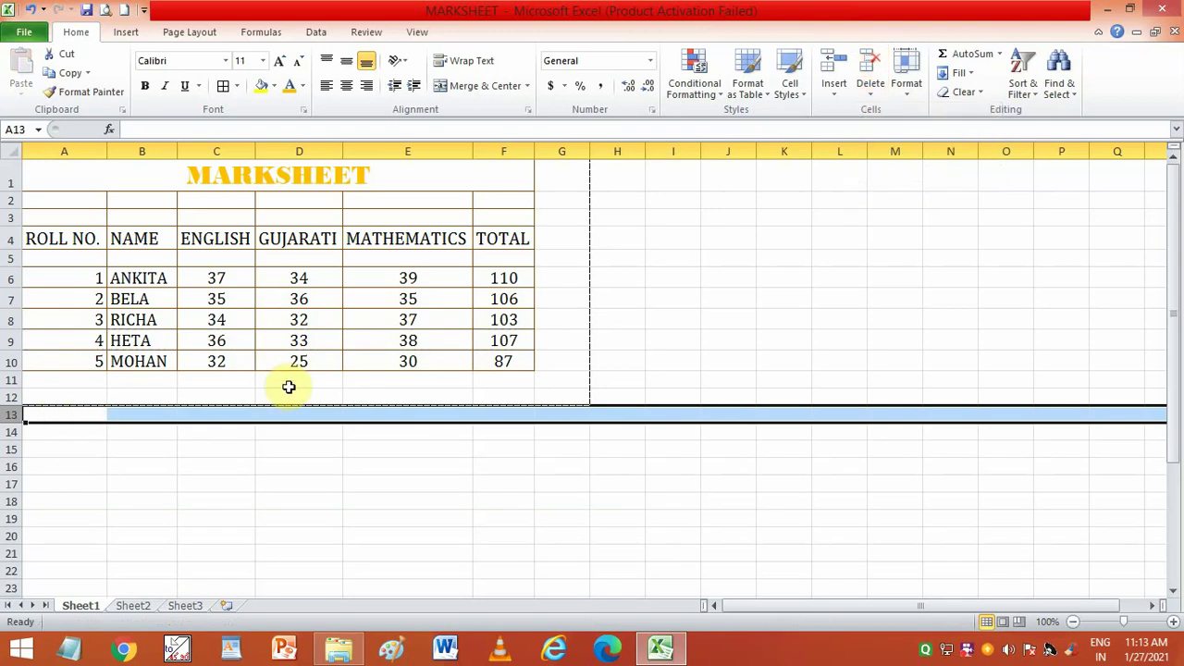
Delete the entire sheet row 9 with the roll no. 4 record, and undo the deletion
left_click(9, 340)
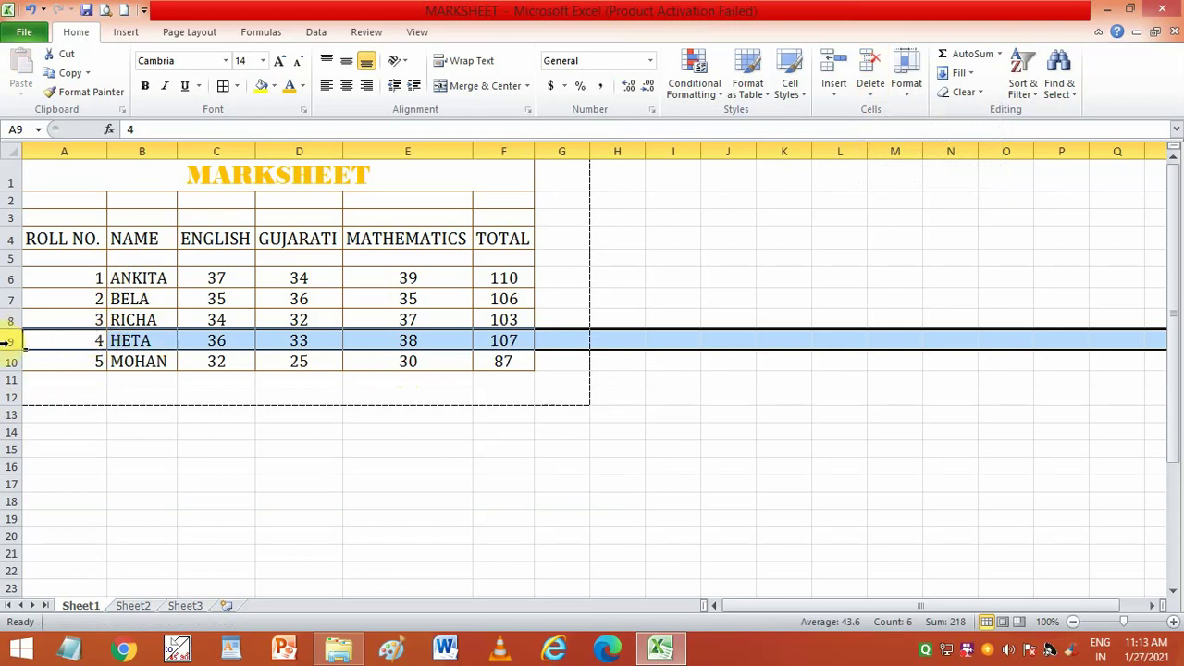
left_click(871, 93)
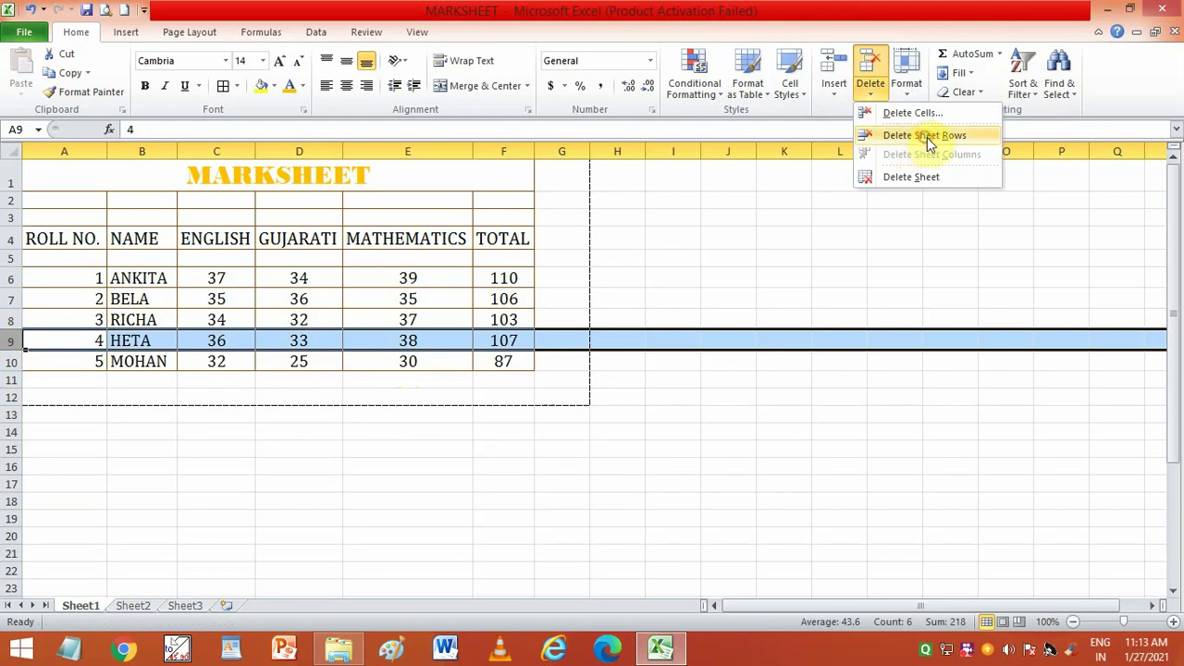
left_click(929, 139)
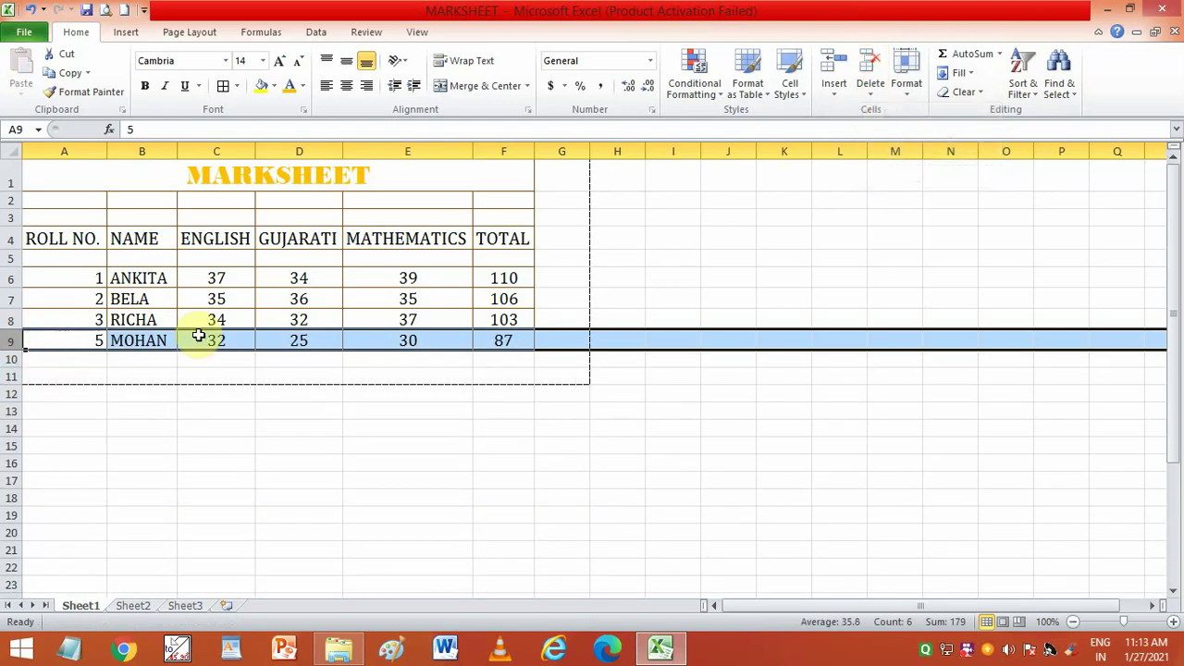
left_click(313, 379)
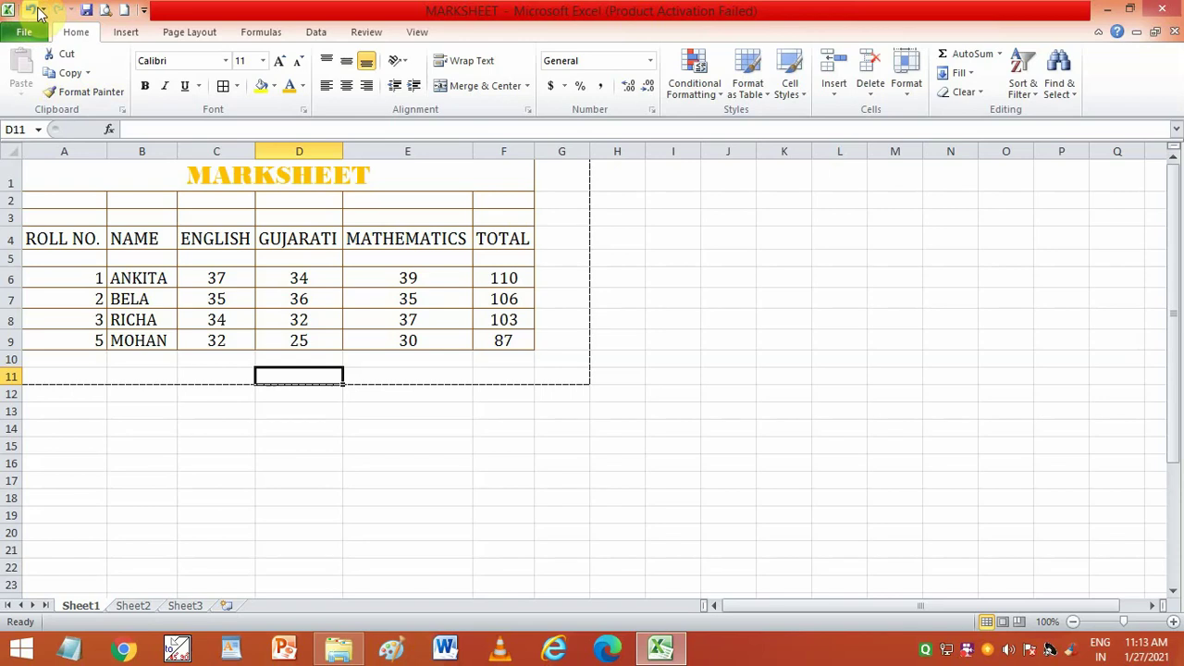
left_click(33, 10)
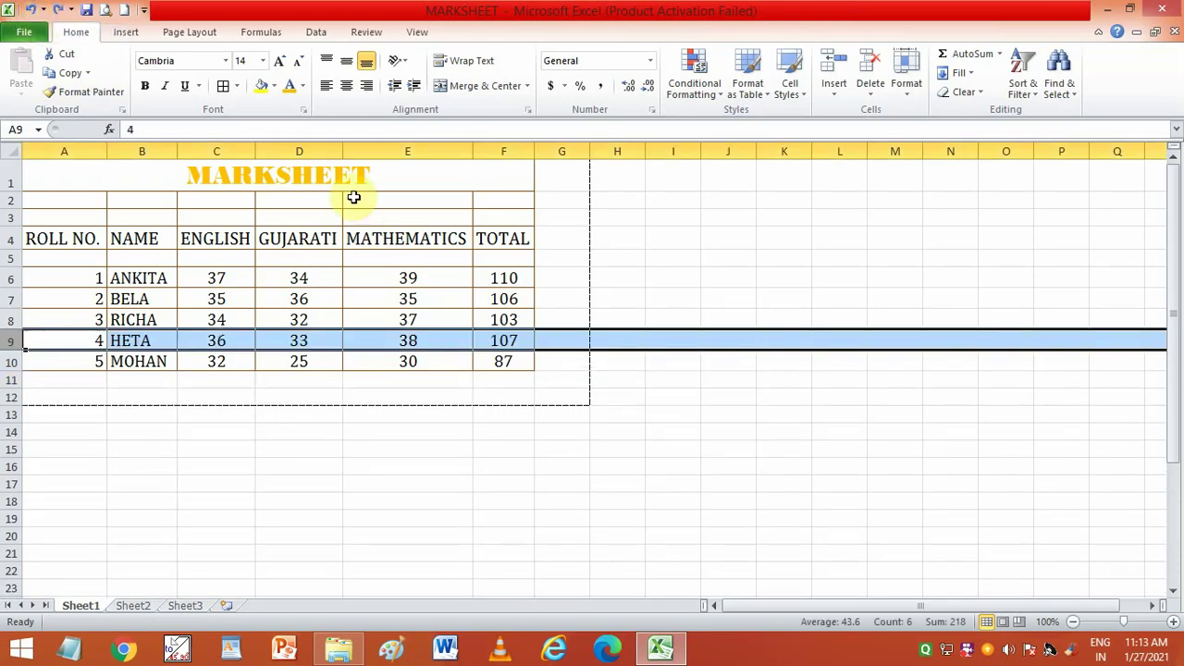
Delete the entire GUJARATI column D from the sheet
left_click(327, 145)
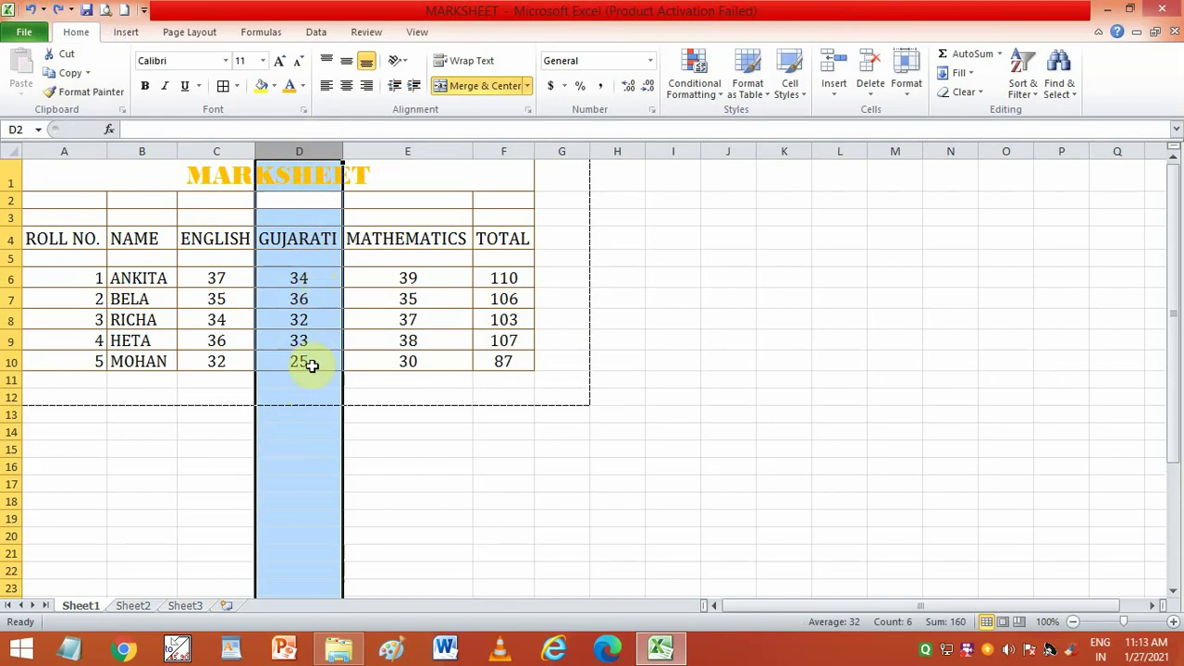
left_click(871, 88)
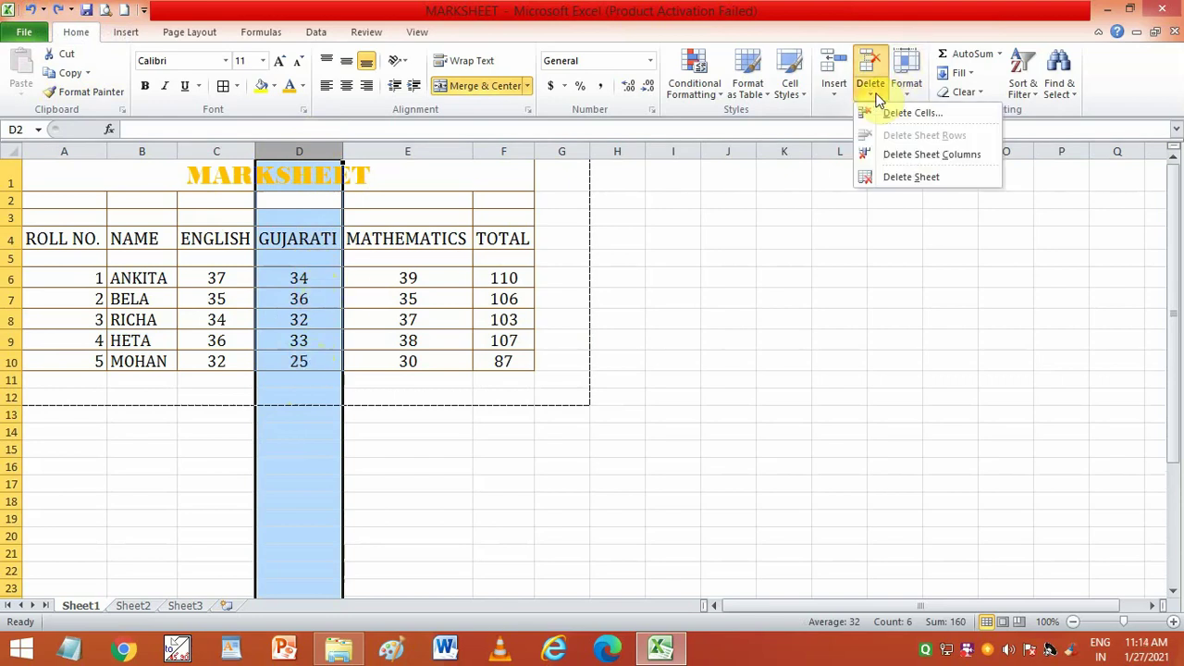
left_click(955, 159)
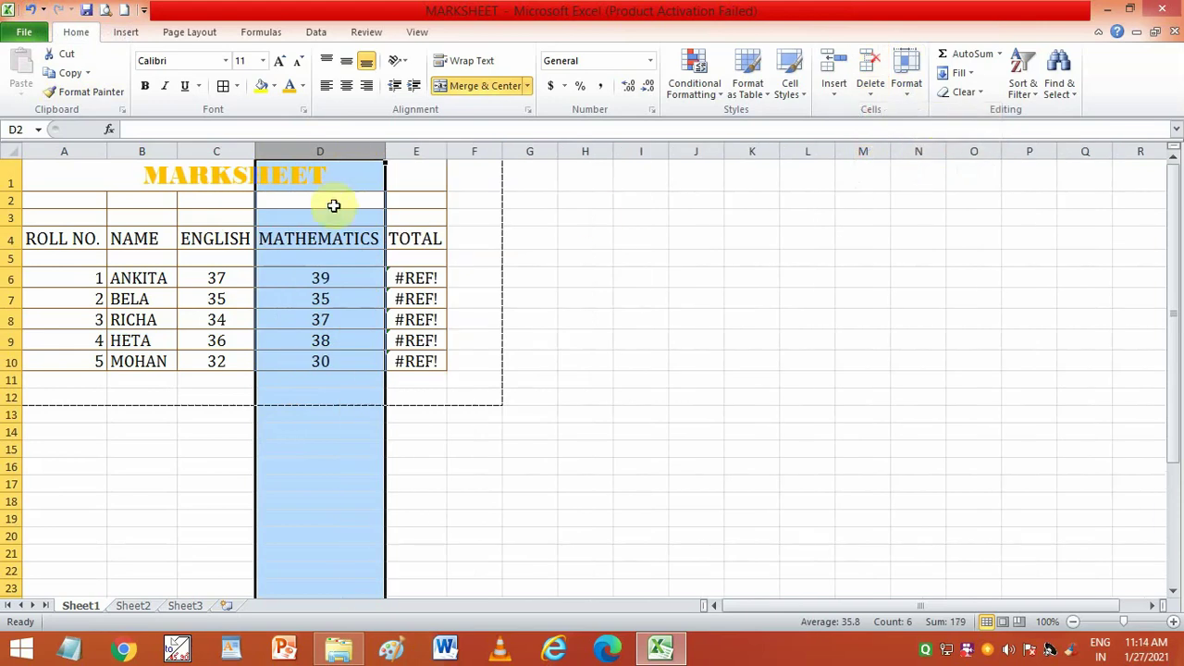
left_click(327, 429)
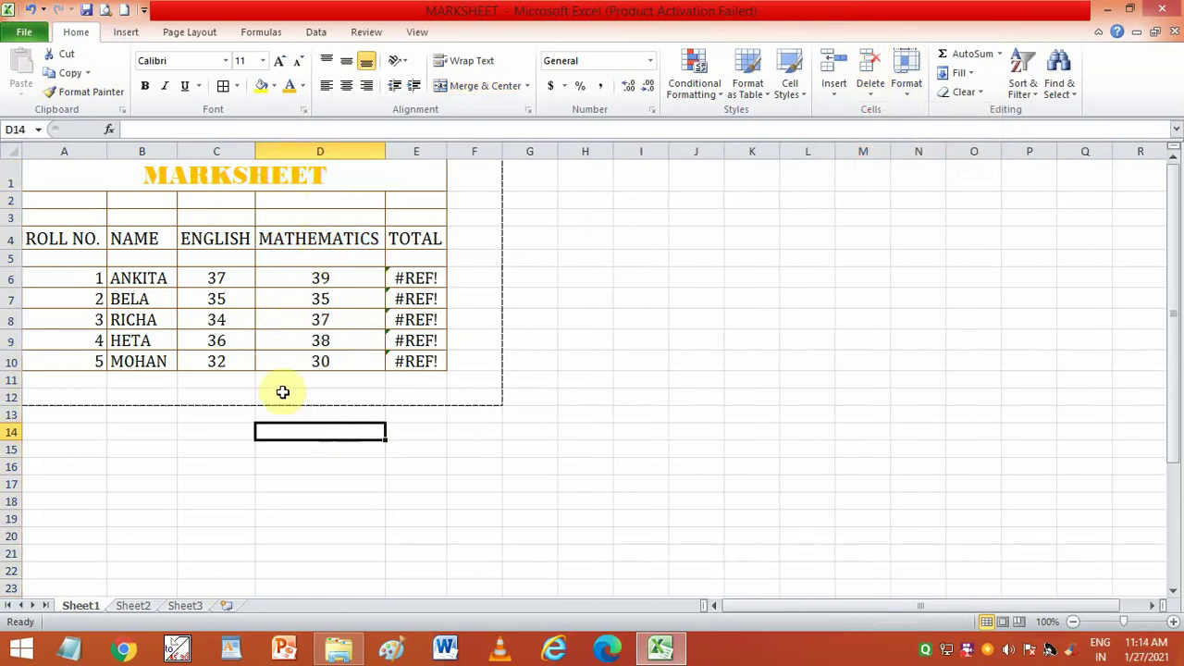
Inspect the formula in the first TOTAL cell, E6, and undo the deletion of the GUJARATI column
left_click(412, 279)
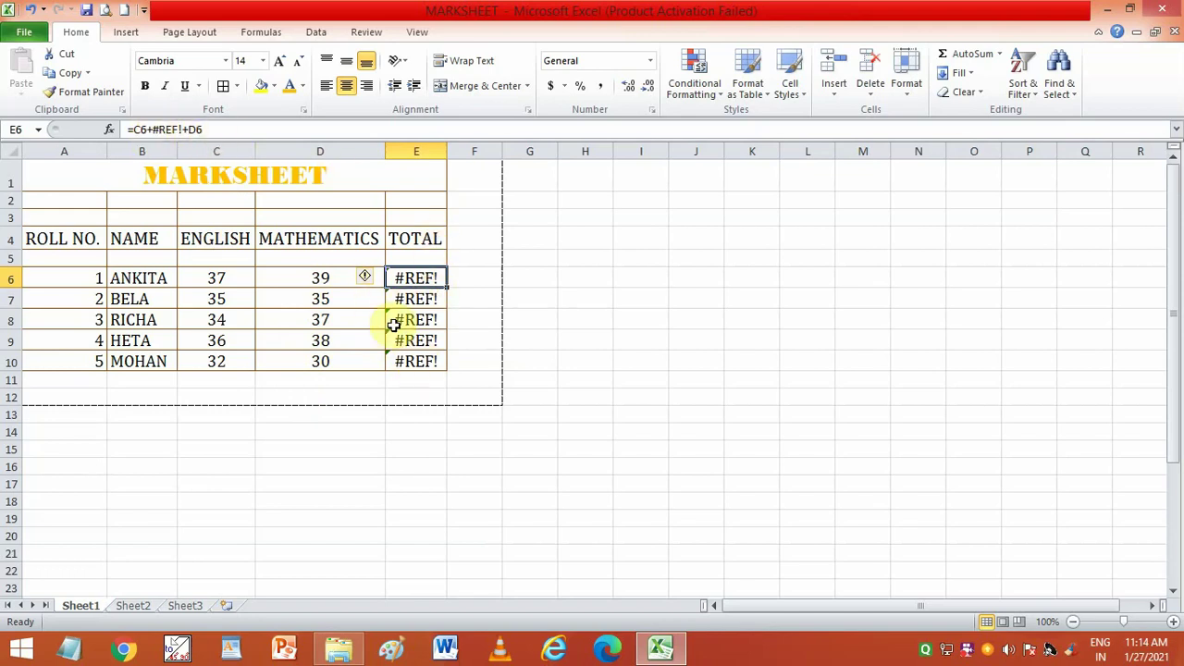
key("ctrl+z")
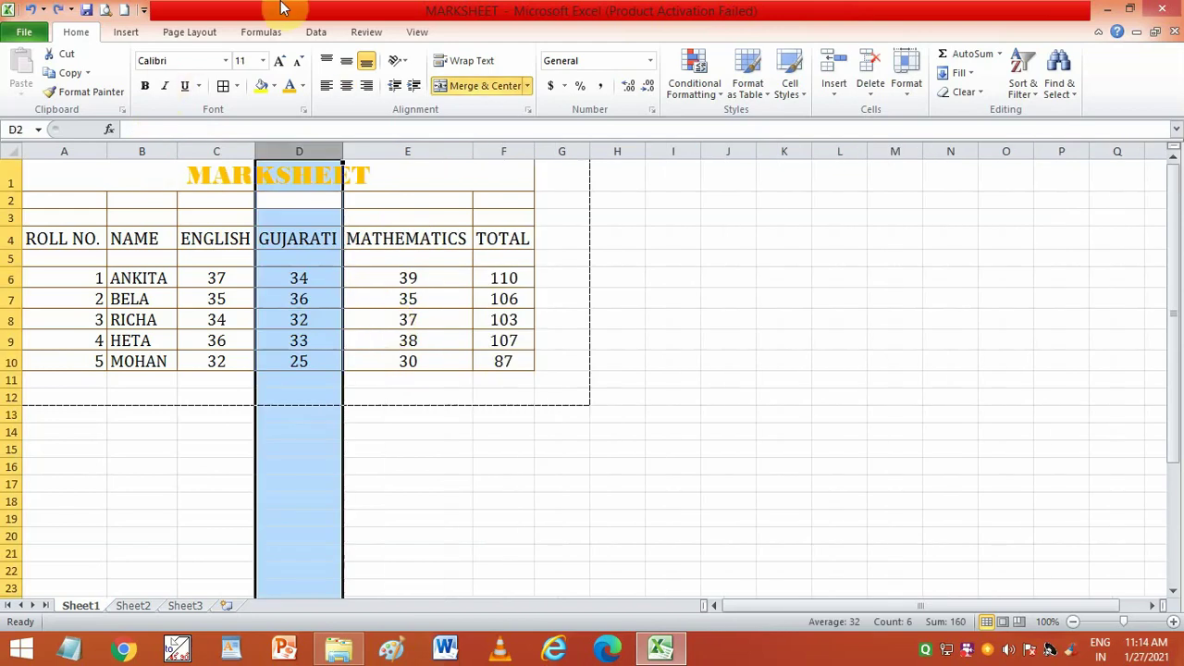
left_click(225, 396)
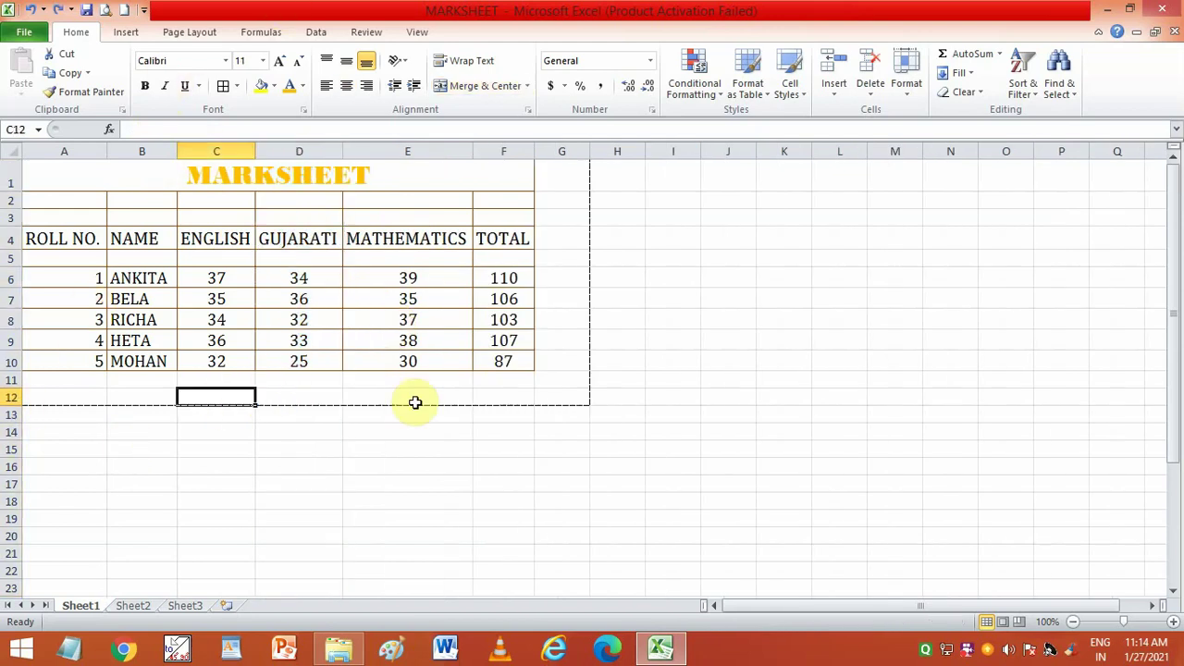